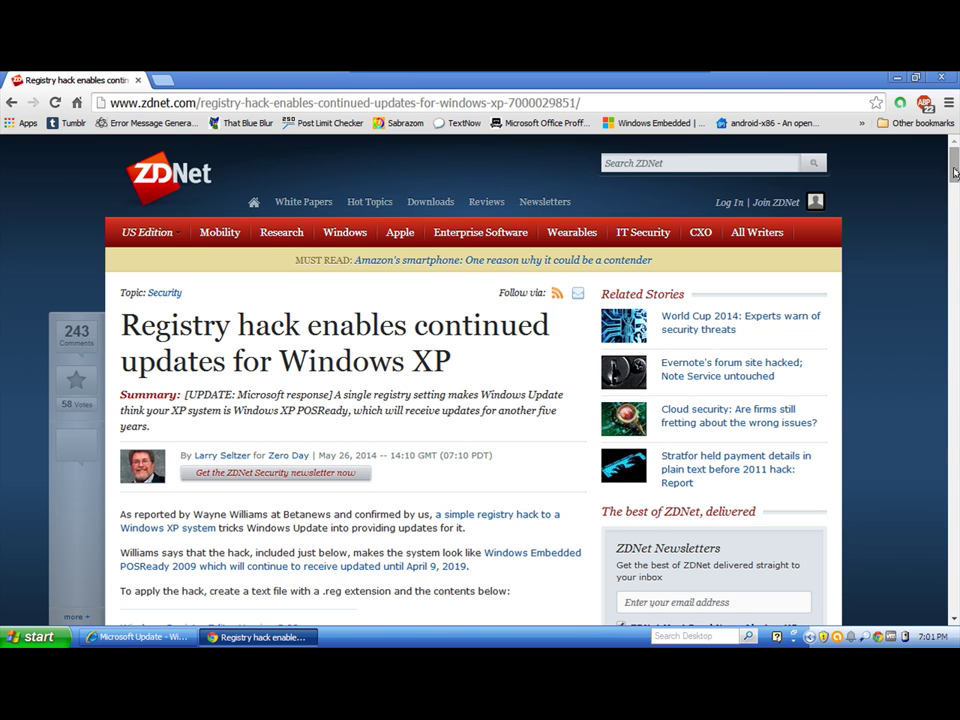
Read the registry hack's .reg file contents and application instructions in the ZDNet article.
{"action": "left_click", "coordinate": [955, 199]}
{"action": "left_click_drag", "start_coordinate": [955, 199], "coordinate": [956, 202]}
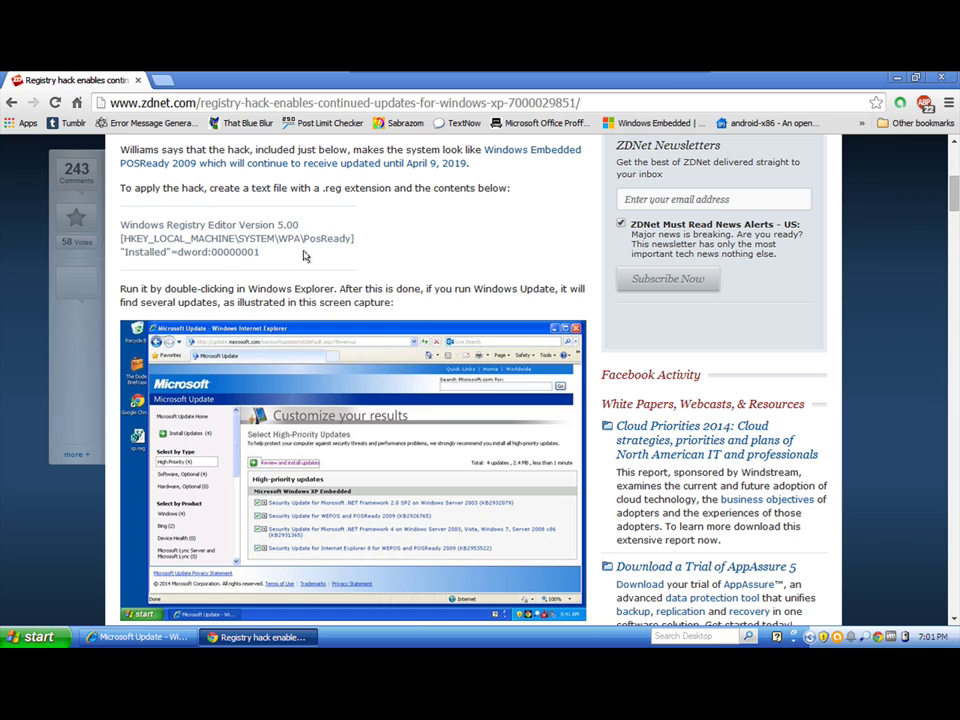
{"action": "scroll", "coordinate": [305, 256], "scroll_direction": "down", "scroll_amount": 1}
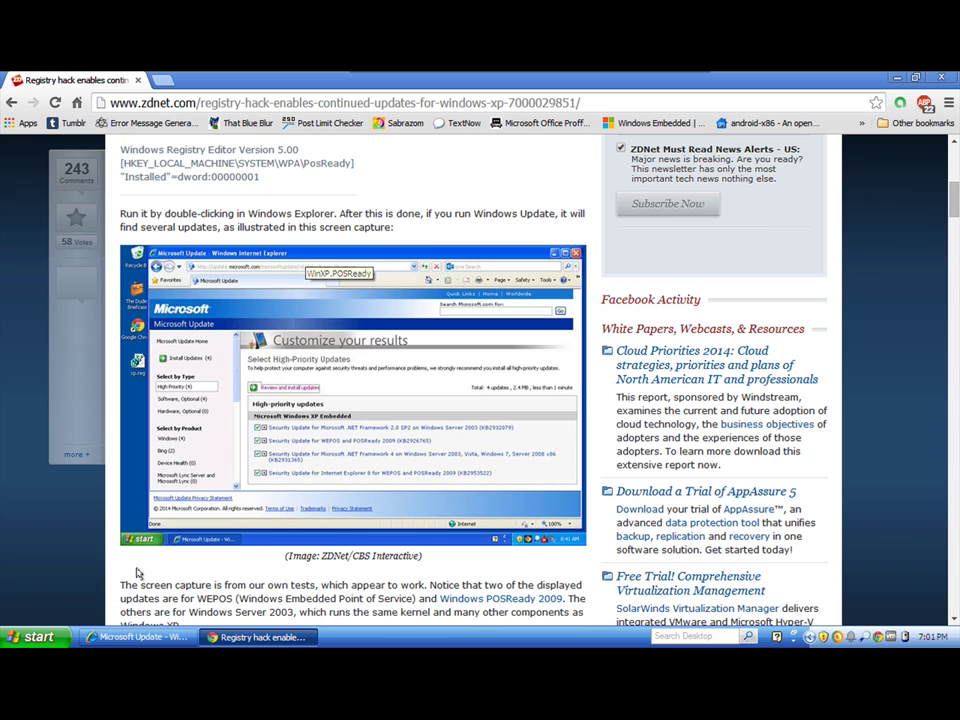
Check the Windows edition and service pack in My Computer's system properties, and close them.
{"action": "left_click", "coordinate": [40, 637]}
{"action": "right_click", "coordinate": [240, 367]}
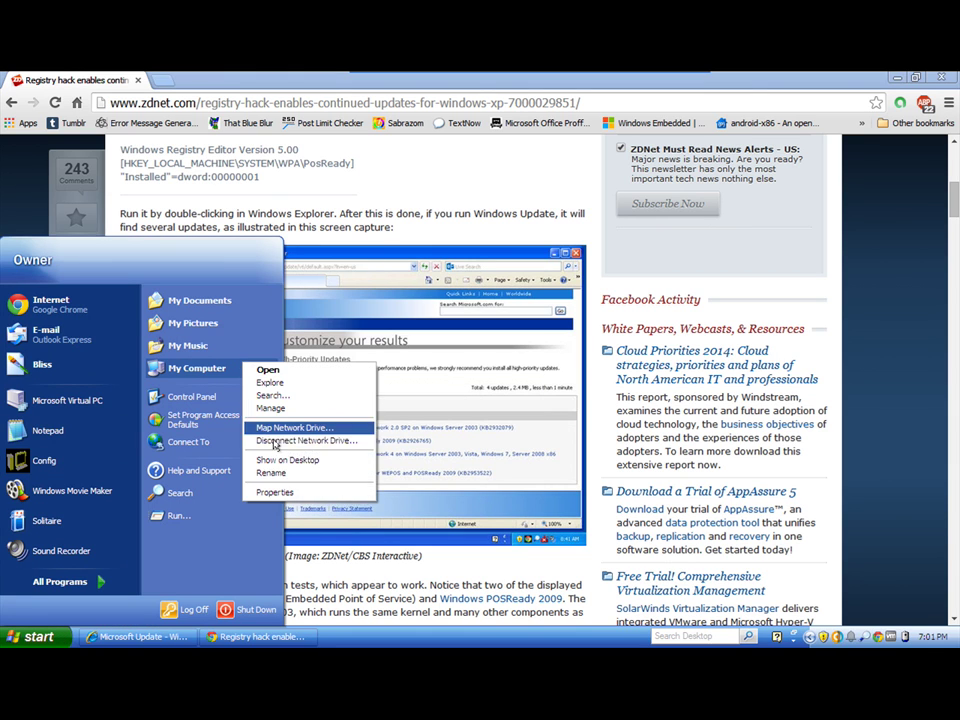
{"action": "left_click", "coordinate": [270, 491]}
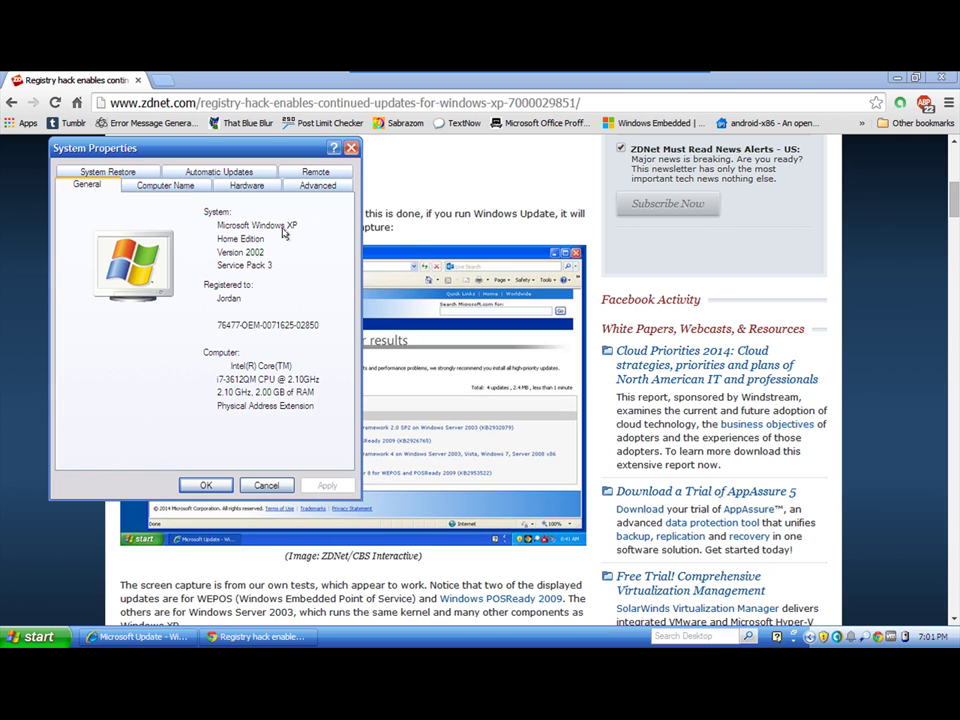
{"action": "left_click", "coordinate": [265, 485]}
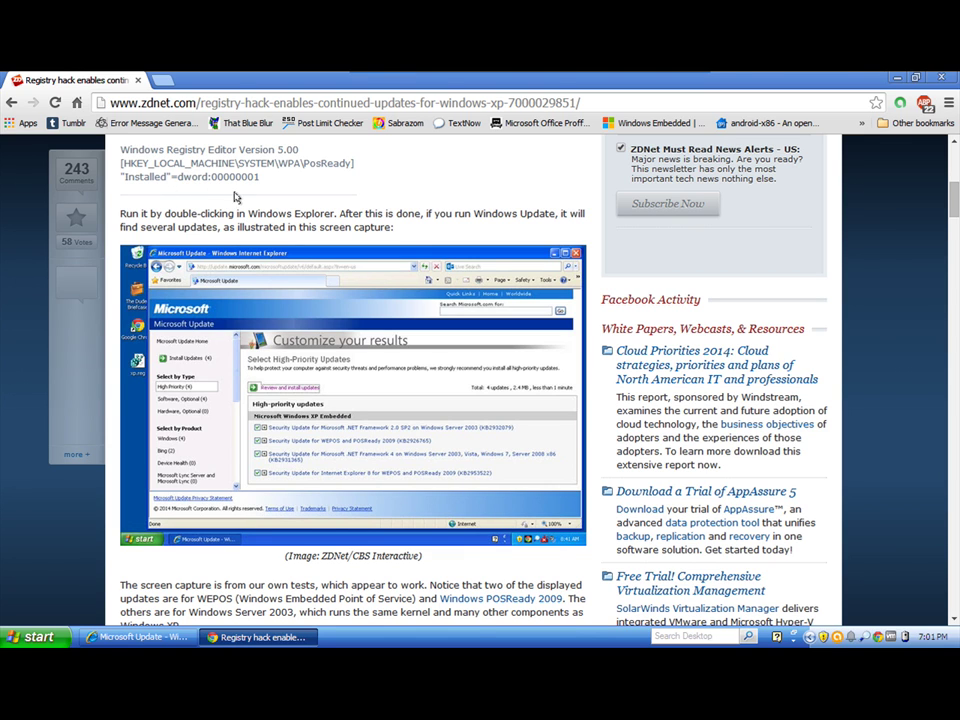
Review the article's passage on how long Windows Embedded POSReady 2009 receives updates.
{"action": "scroll", "coordinate": [225, 200], "scroll_direction": "up", "scroll_amount": 1}
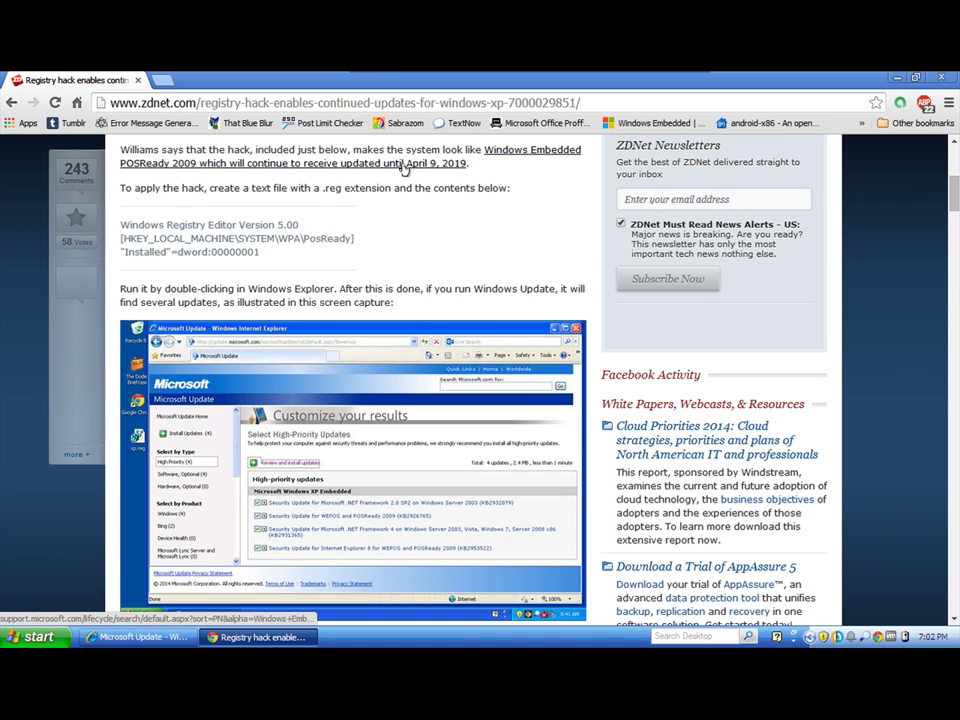
{"action": "left_click_drag", "start_coordinate": [482, 150], "coordinate": [489, 182]}
{"action": "left_click", "coordinate": [518, 191]}
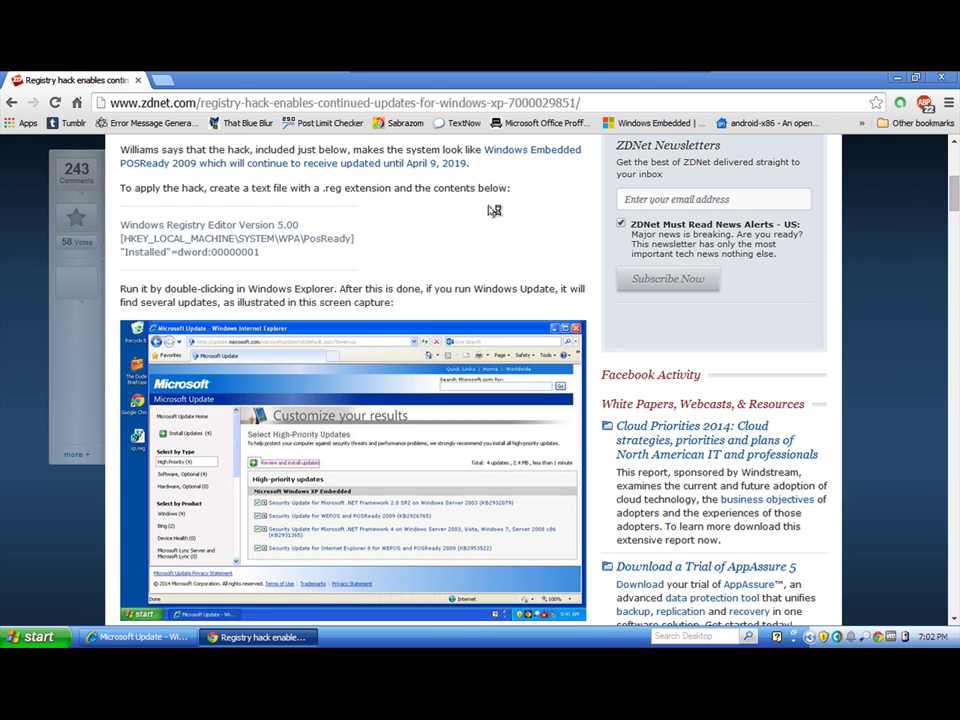
Switch to the Microsoft Update page in Internet Explorer and run a Custom check for updates.
{"action": "left_click", "coordinate": [896, 80]}
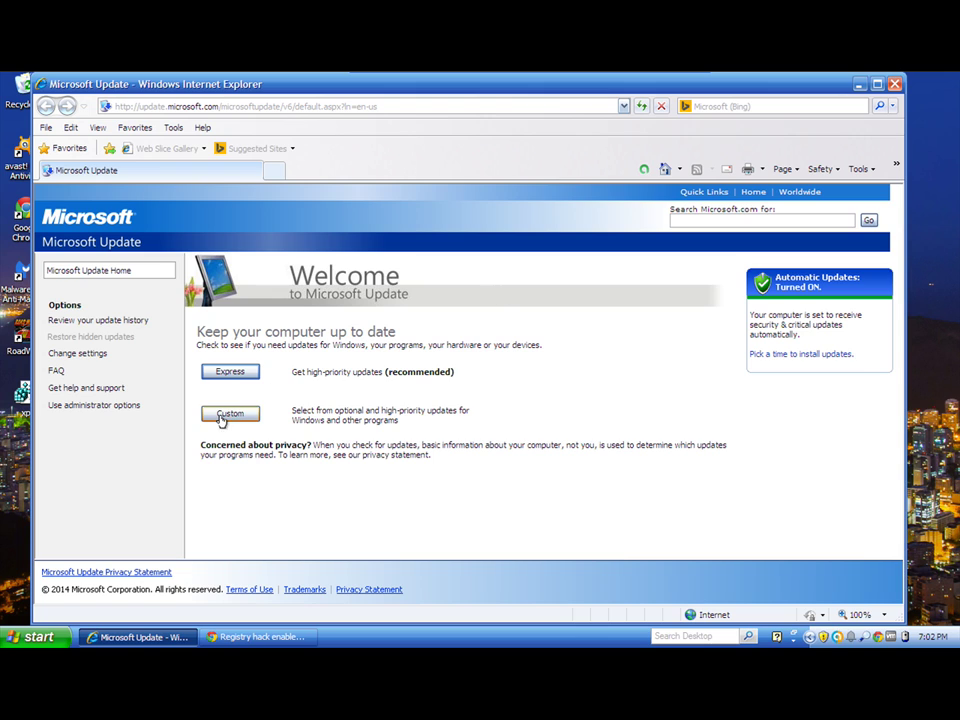
{"action": "left_click", "coordinate": [222, 416]}
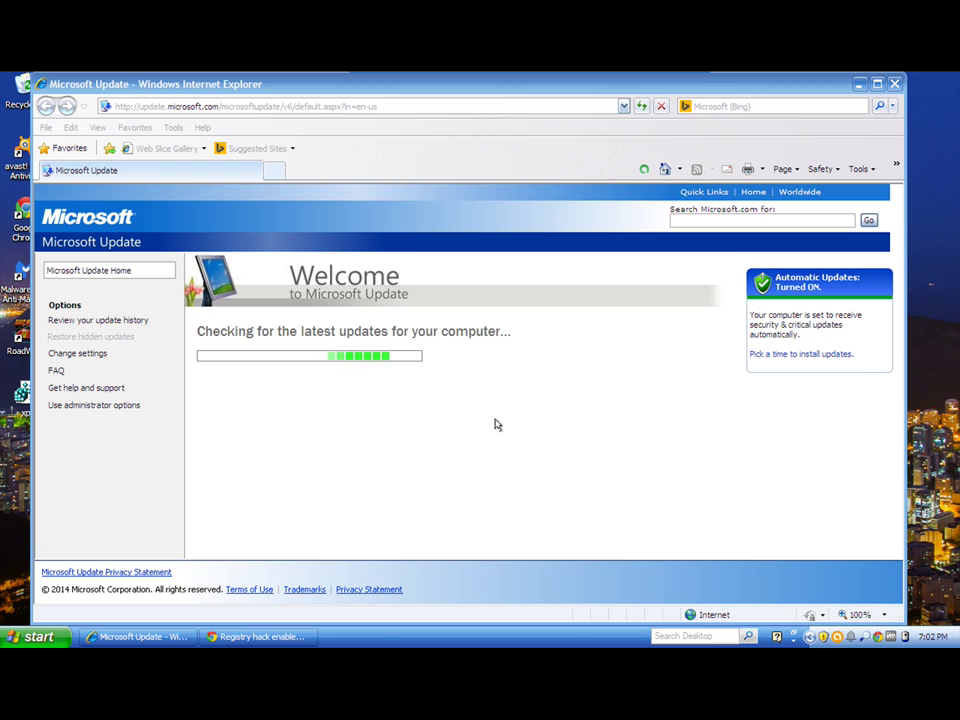
{"action": "left_click", "coordinate": [527, 407]}
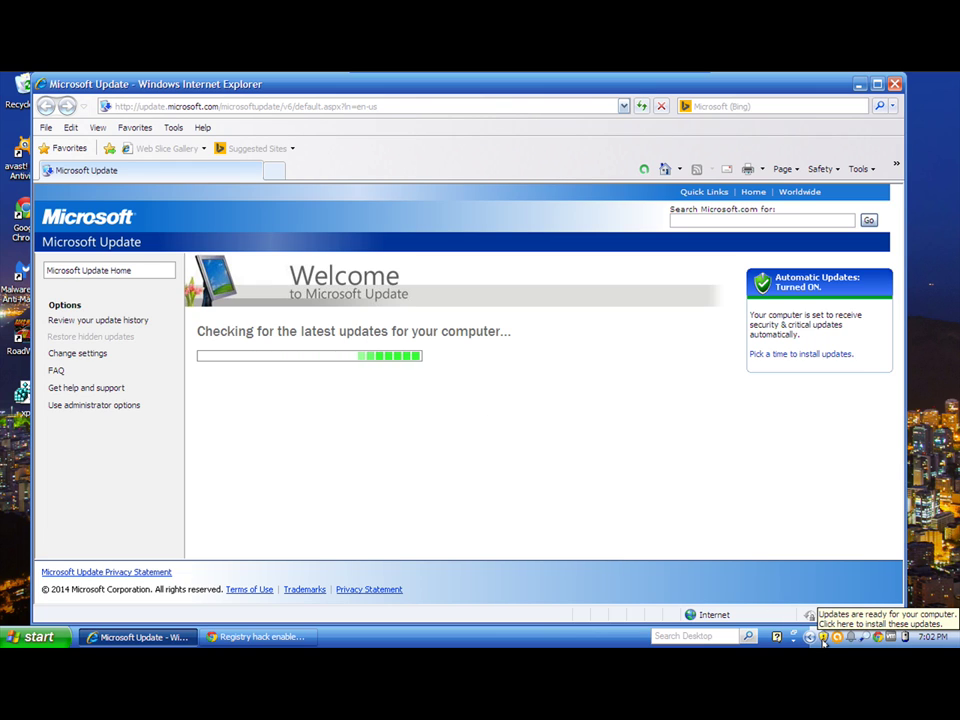
Open the pending automatic updates with Custom Install (Advanced) and look through the list of updates offered.
{"action": "left_click", "coordinate": [823, 637]}
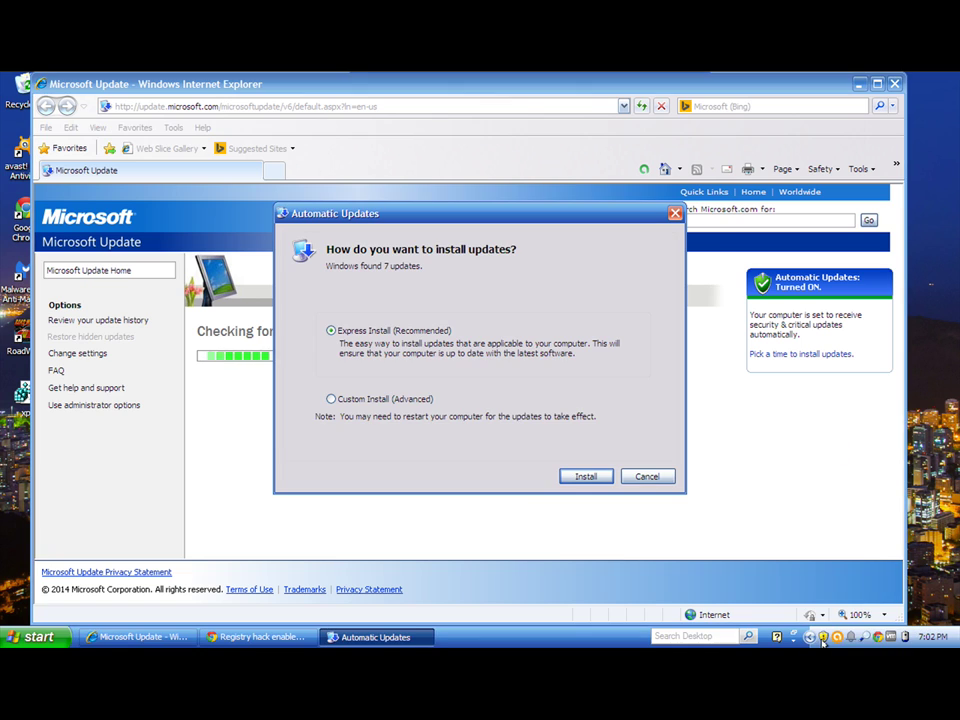
{"action": "left_click", "coordinate": [390, 398]}
{"action": "left_click", "coordinate": [582, 477]}
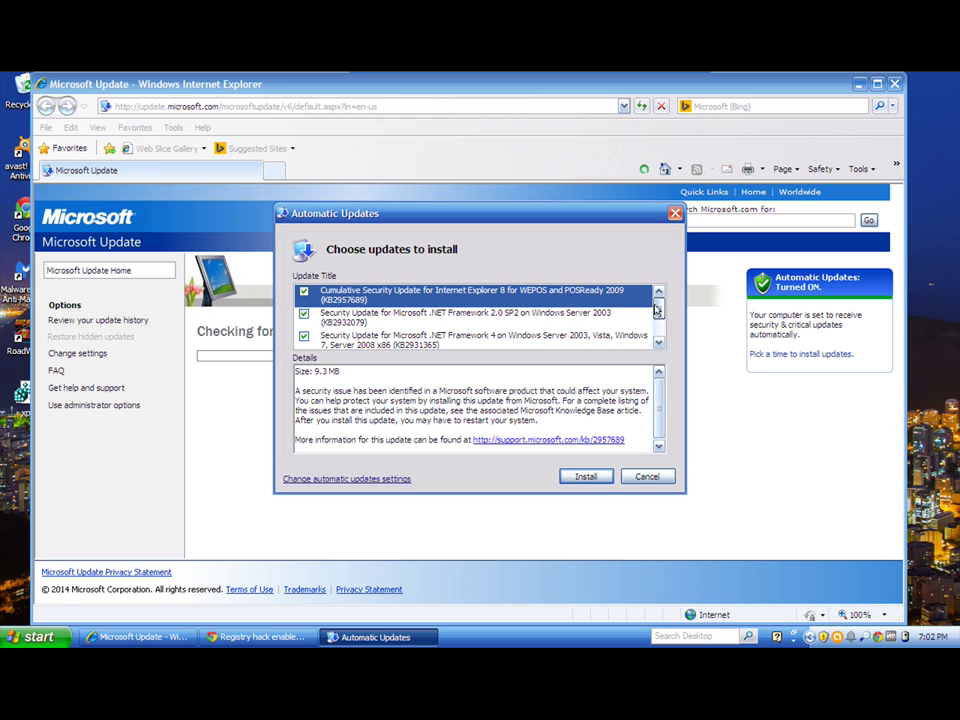
{"action": "left_click_drag", "start_coordinate": [656, 310], "coordinate": [657, 328]}
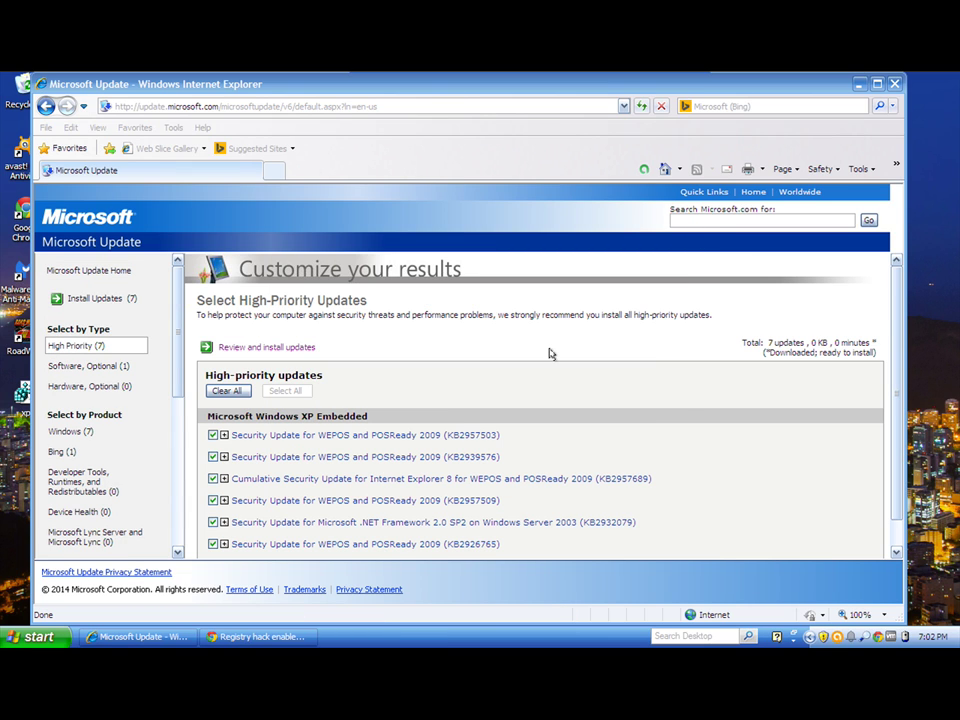
Examine the high-priority updates, the optional software updates and the product categories on the Microsoft Update results page.
{"action": "scroll", "coordinate": [549, 354], "scroll_direction": "down", "scroll_amount": 1}
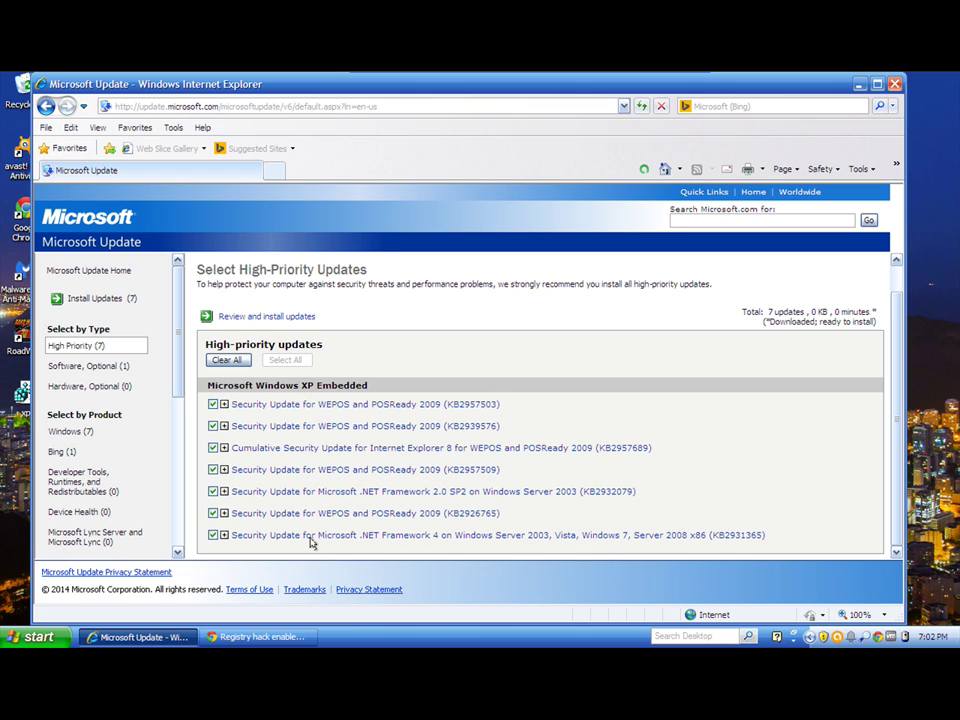
{"action": "right_click", "coordinate": [416, 532]}
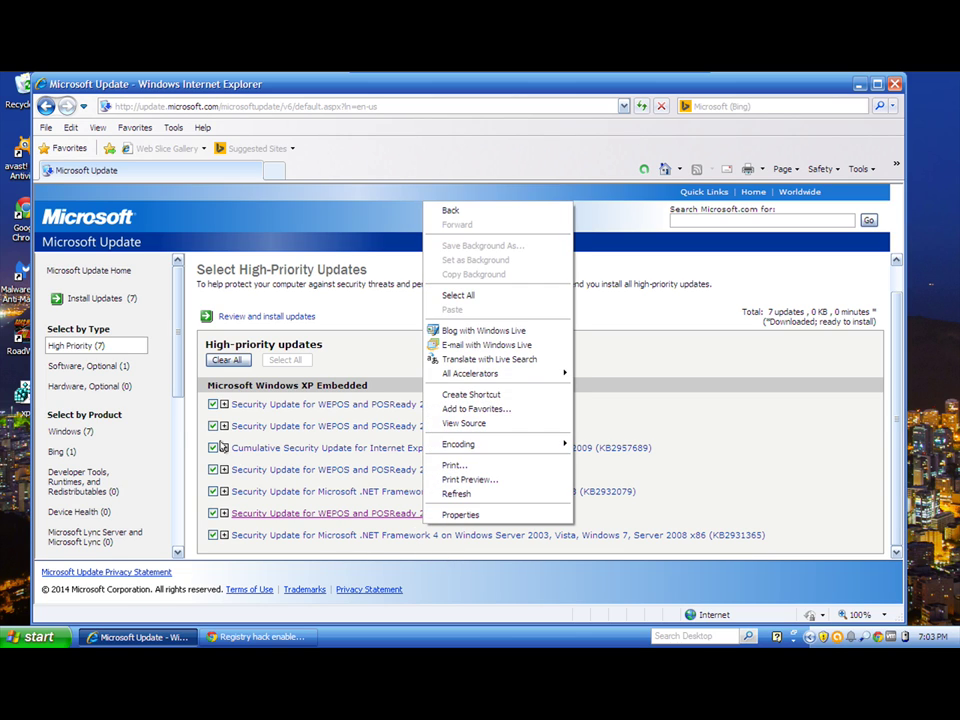
{"action": "left_click", "coordinate": [146, 326]}
{"action": "left_click", "coordinate": [122, 367]}
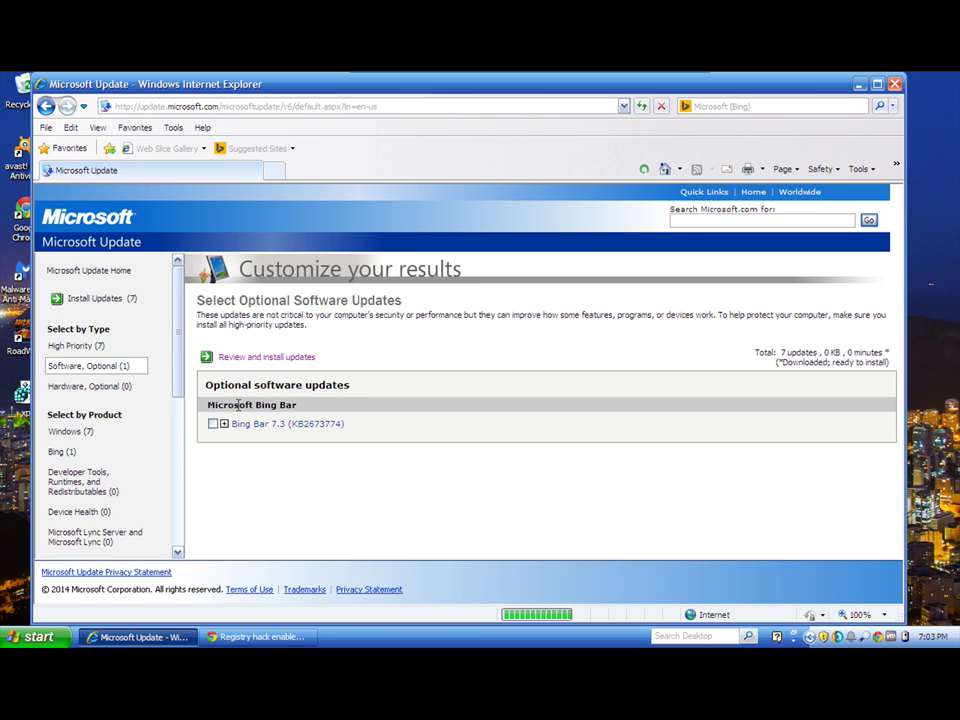
{"action": "left_click", "coordinate": [75, 344]}
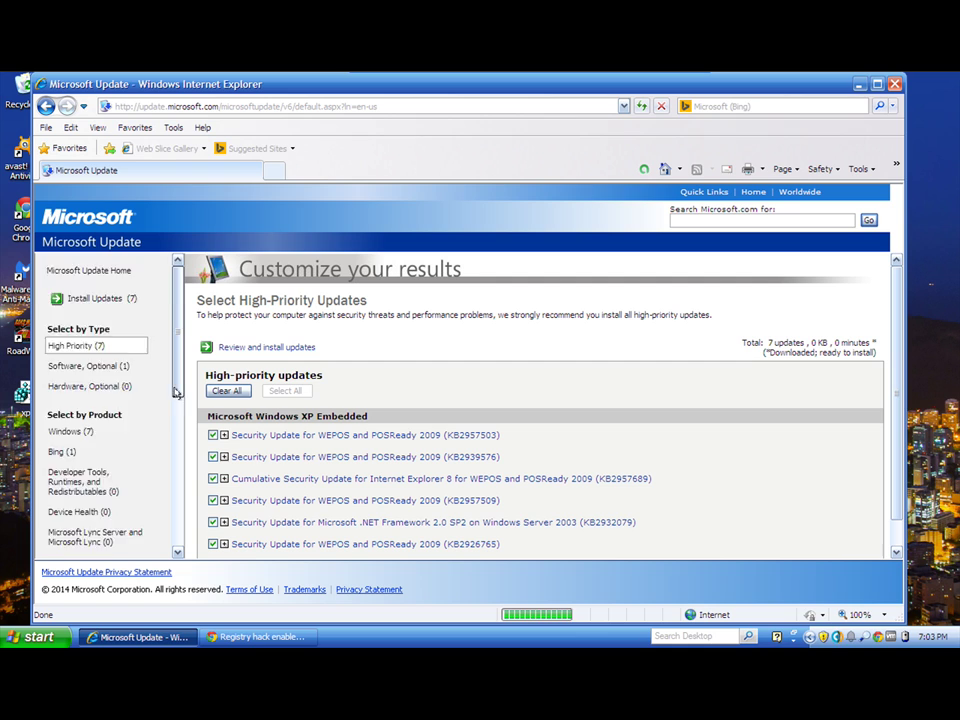
{"action": "scroll", "coordinate": [171, 526], "scroll_direction": "down", "scroll_amount": 6}
{"action": "scroll", "coordinate": [172, 540], "scroll_direction": "down", "scroll_amount": 2}
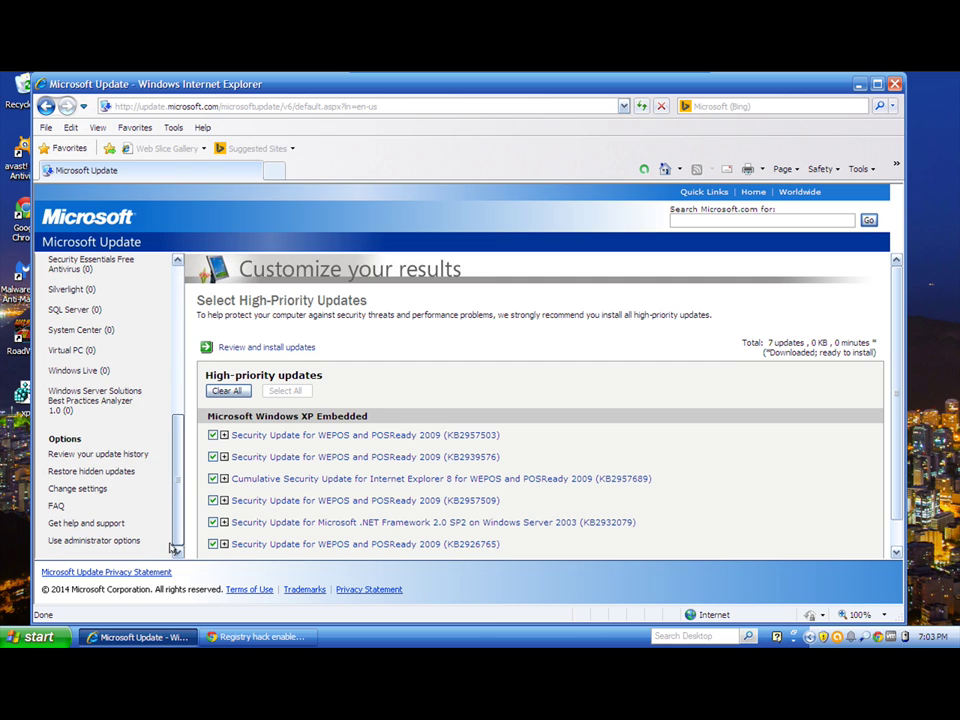
{"action": "scroll", "coordinate": [172, 548], "scroll_direction": "up", "scroll_amount": 8}
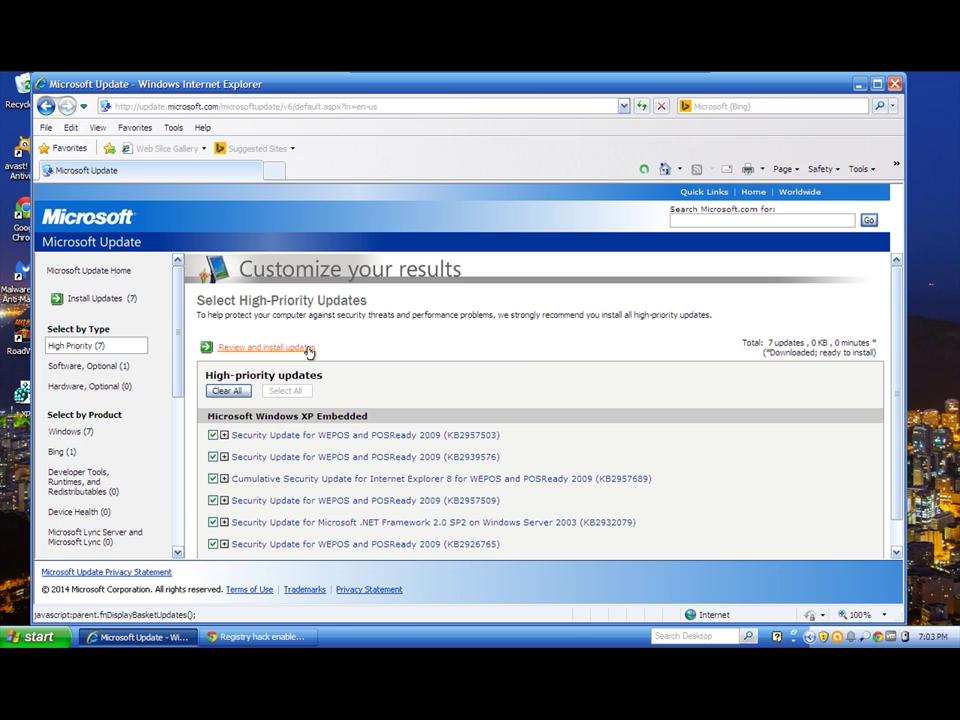
Close Internet Explorer and install the pending updates through Automatic Updates.
{"action": "left_click", "coordinate": [894, 84]}
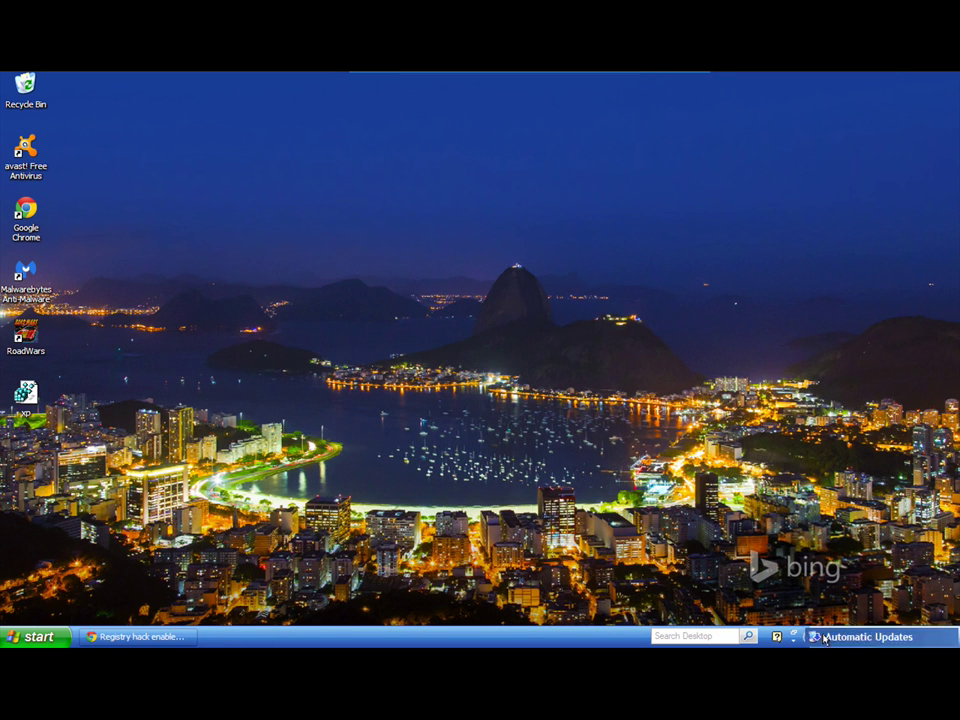
{"action": "left_click", "coordinate": [580, 477]}
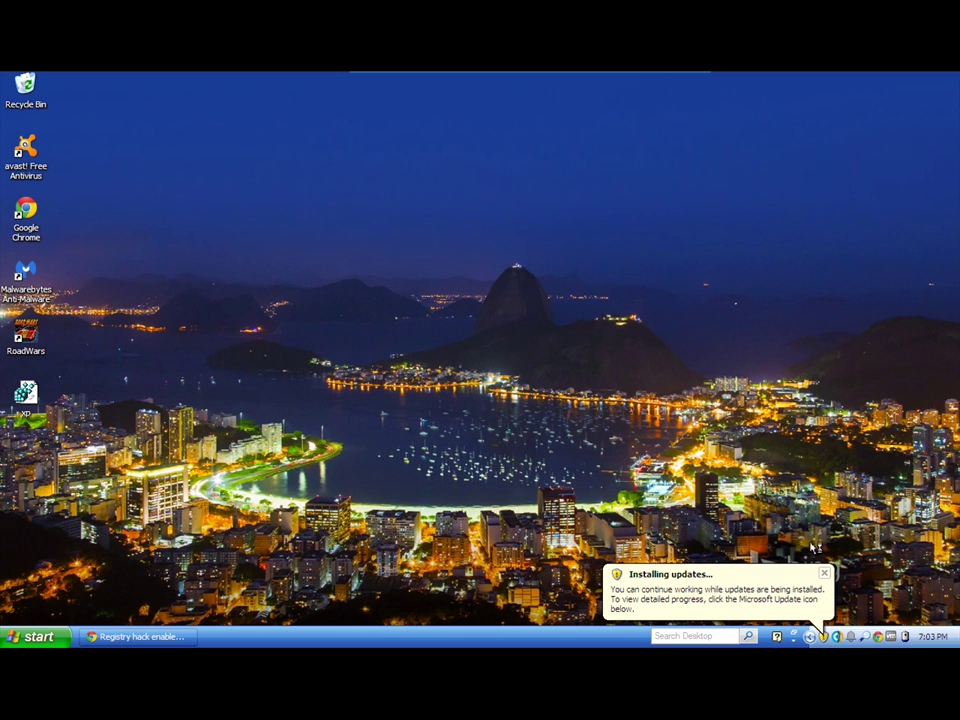
Switch to Chrome and read Microsoft's statement in the article on the risks of installing these updates on Windows XP.
{"action": "left_click", "coordinate": [178, 632]}
{"action": "scroll", "coordinate": [352, 407], "scroll_direction": "down", "scroll_amount": 5}
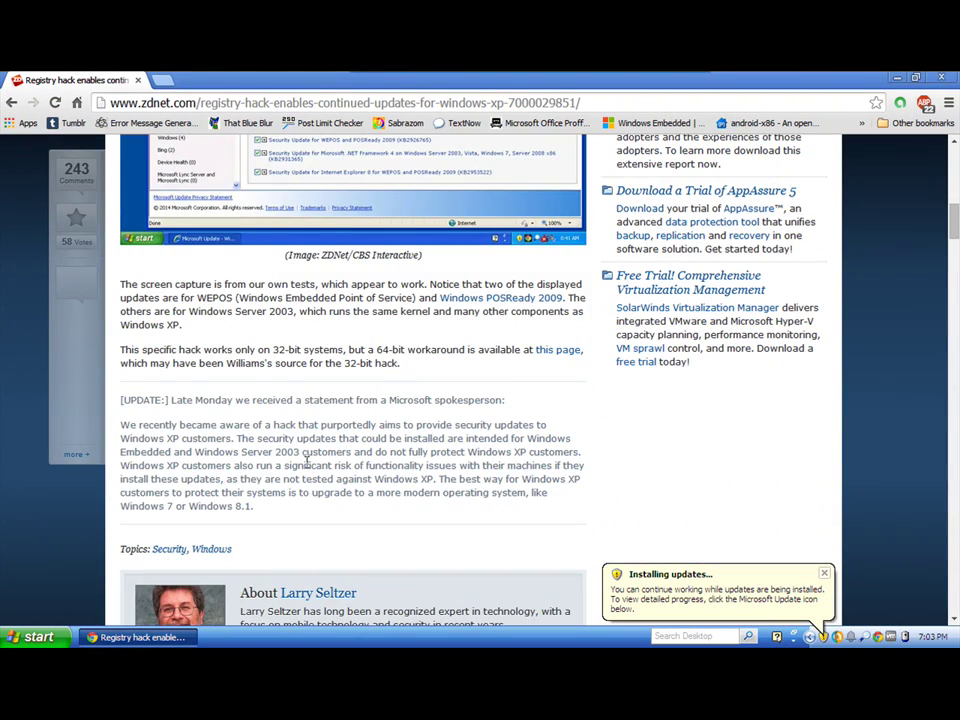
{"action": "left_click_drag", "start_coordinate": [150, 466], "coordinate": [437, 480]}
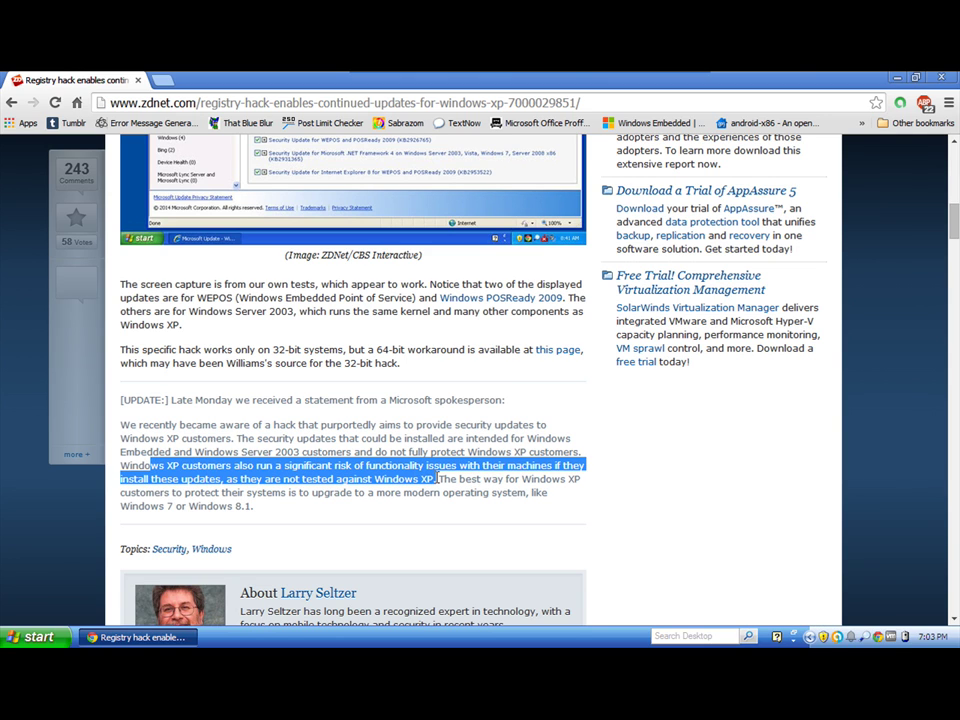
{"action": "left_click", "coordinate": [660, 452]}
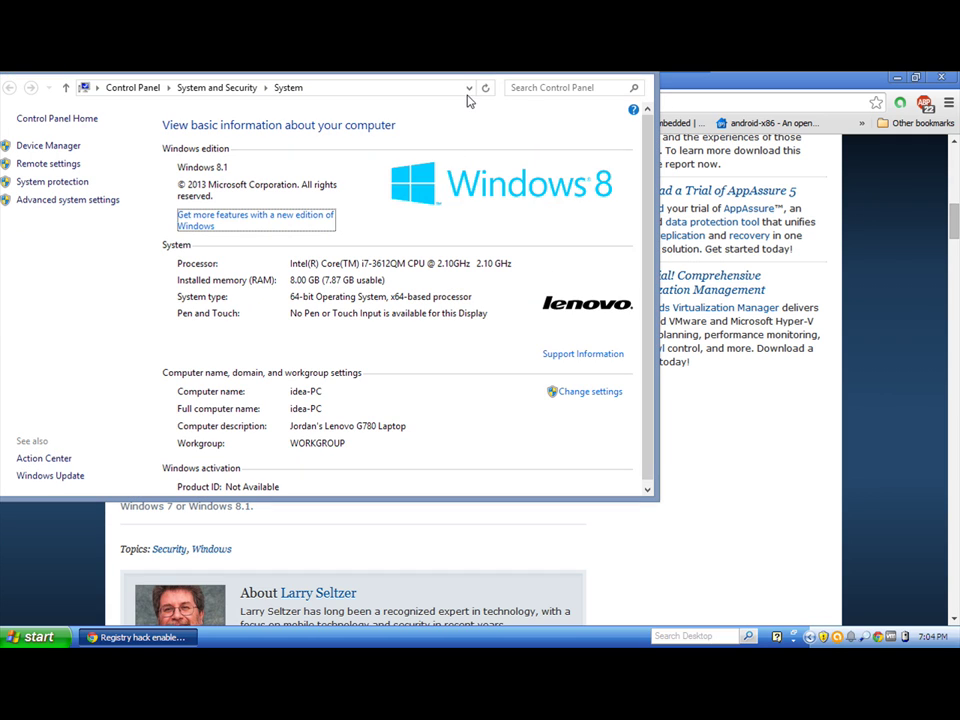
Examine the Windows 8.1 computer's basic system information and close the System window.
{"action": "left_click_drag", "start_coordinate": [485, 72], "coordinate": [575, 128]}
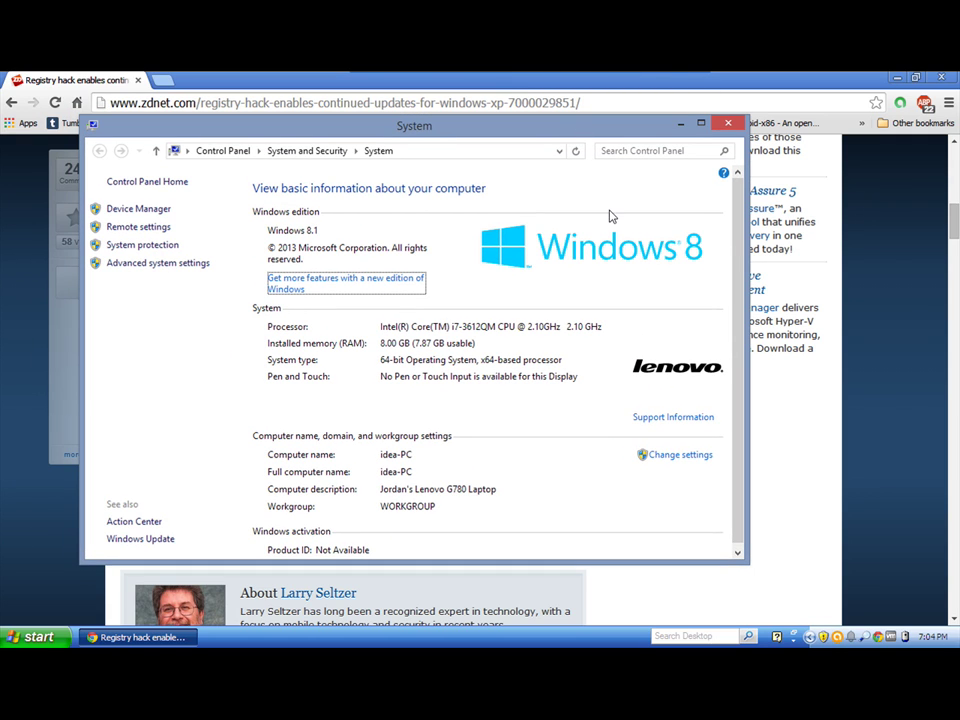
{"action": "left_click", "coordinate": [727, 126]}
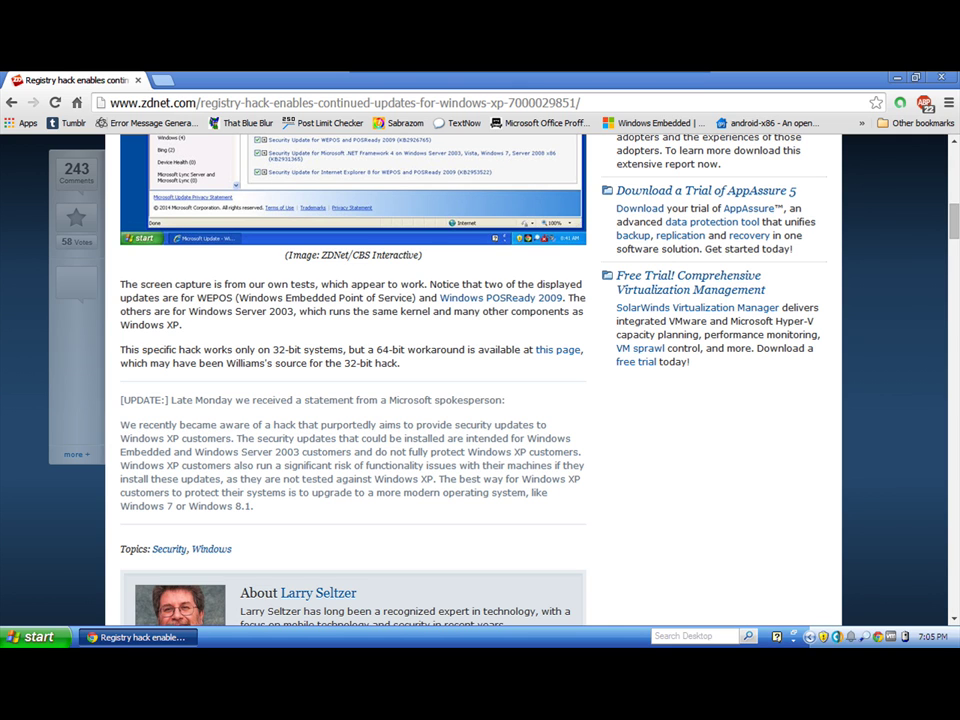
Review the article's registry hack instructions and its Microsoft Update screen capture again.
{"action": "scroll", "coordinate": [759, 553], "scroll_direction": "up", "scroll_amount": 4}
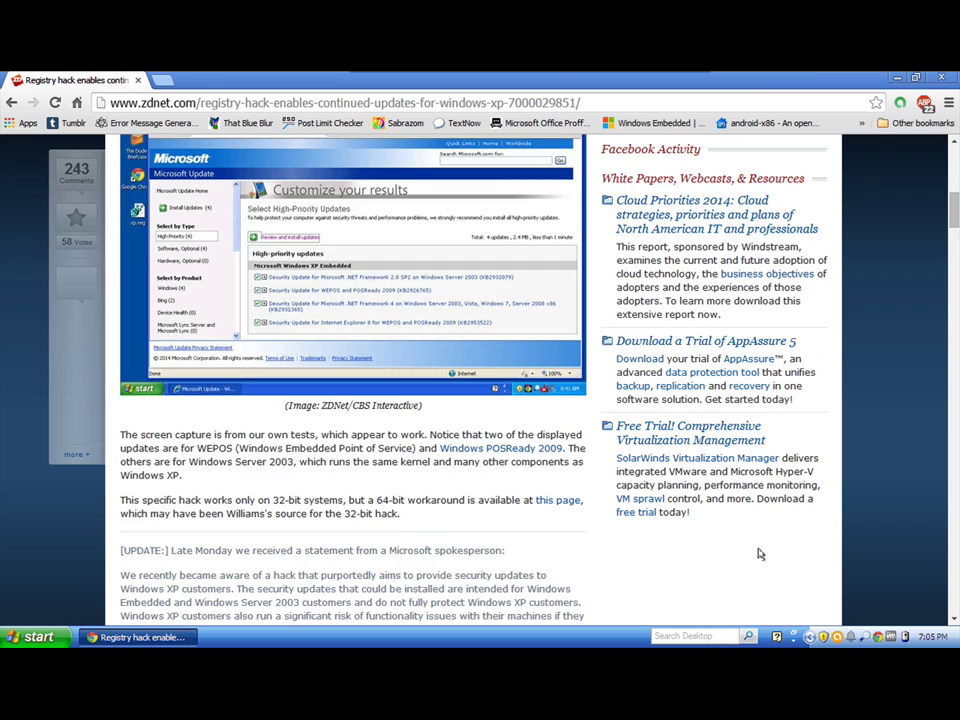
{"action": "scroll", "coordinate": [759, 553], "scroll_direction": "up", "scroll_amount": 1}
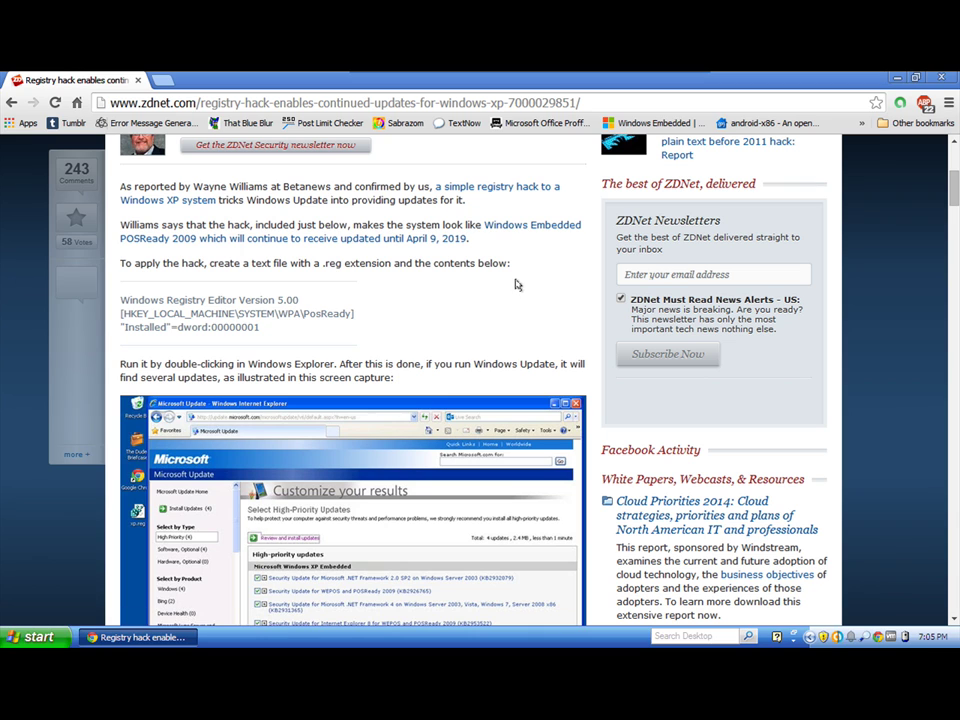
{"action": "scroll", "coordinate": [536, 292], "scroll_direction": "down", "scroll_amount": 3}
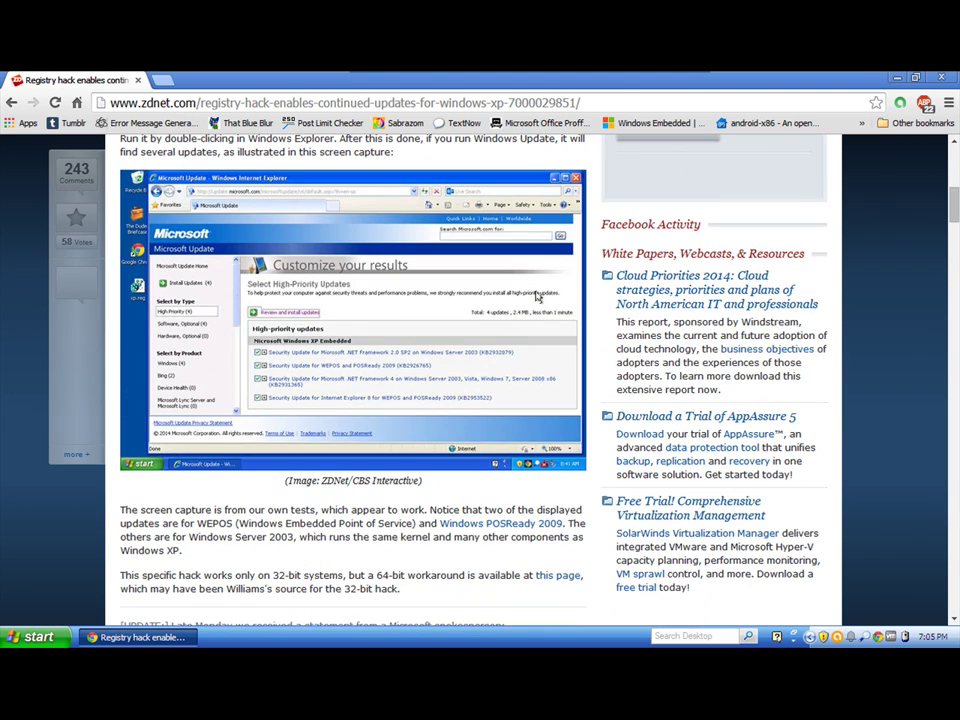